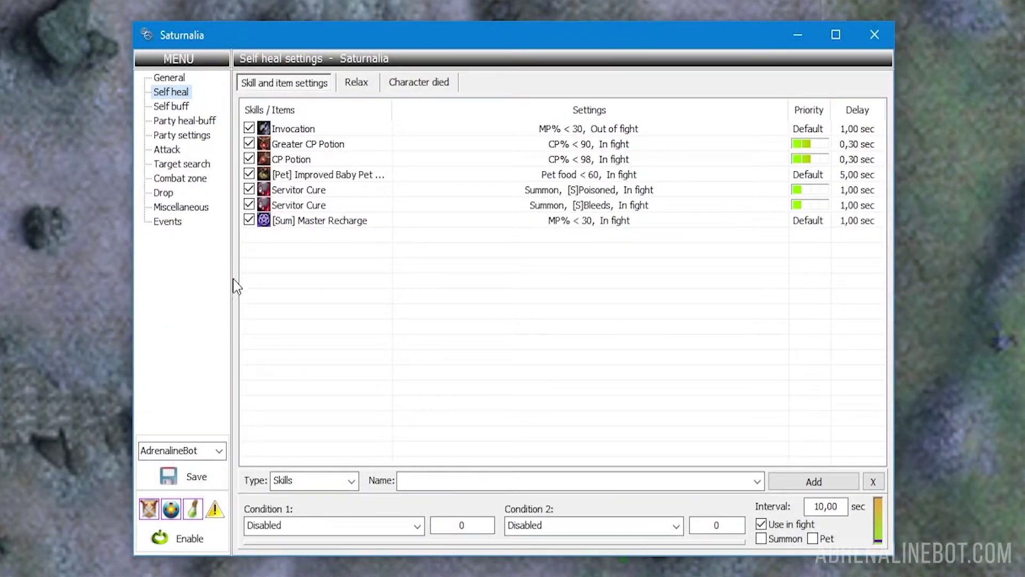
Step: Move the CP Potion entry above Greater CP Potion in the self-heal skill and item list
{"action": "left_click", "coordinate": [331, 161]}
{"action": "left_click_drag", "start_coordinate": [330, 161], "coordinate": [345, 152]}
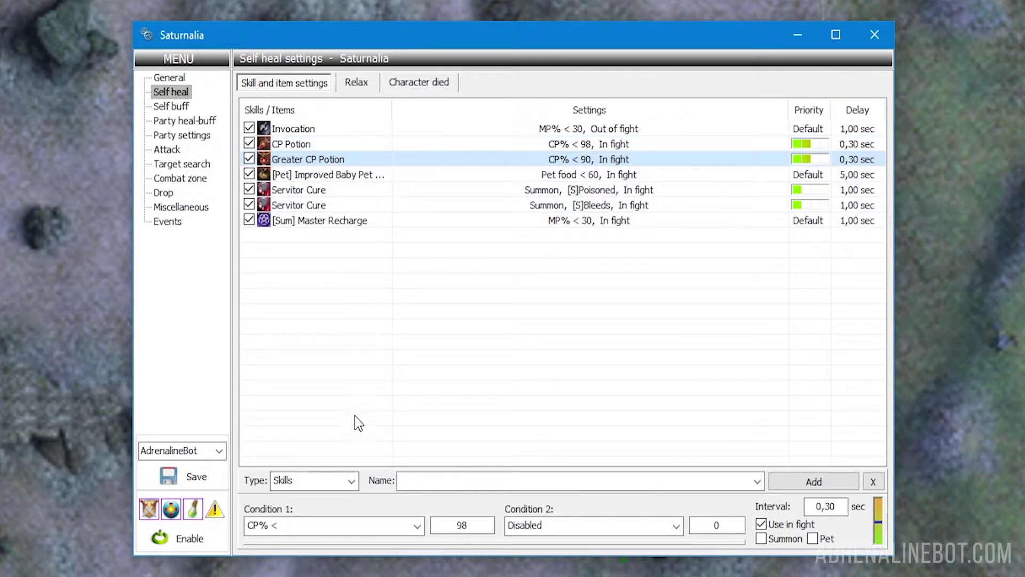
Step: Choose the skill Group Heal for a new self-heal entry
{"action": "left_click", "coordinate": [353, 482]}
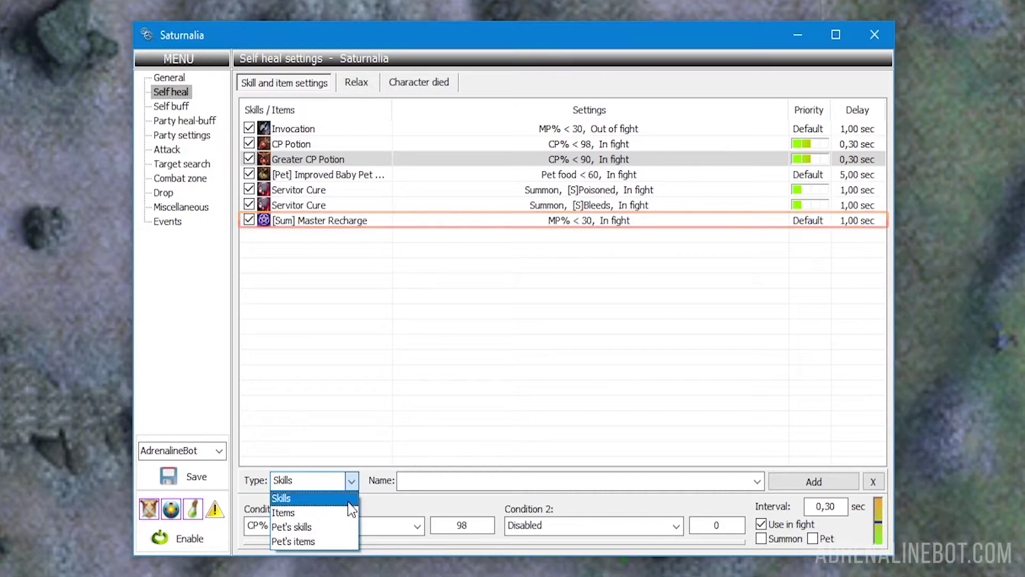
{"action": "left_click", "coordinate": [350, 502]}
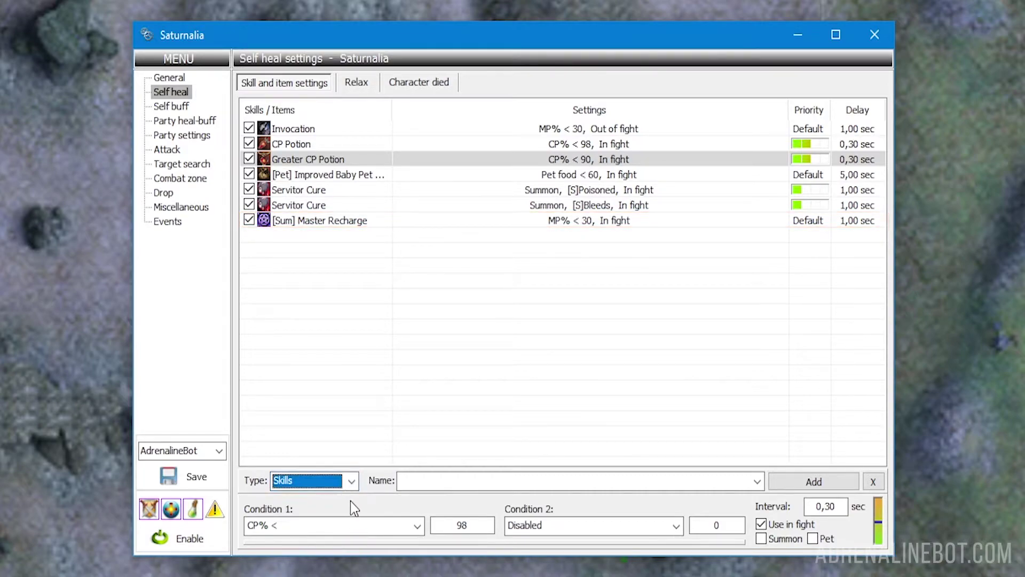
{"action": "left_click", "coordinate": [758, 482]}
{"action": "mouse_move", "coordinate": [757, 514]}
{"action": "left_mouse_down"}
{"action": "mouse_move", "coordinate": [758, 574]}
{"action": "mouse_move", "coordinate": [760, 517]}
{"action": "left_mouse_up"}
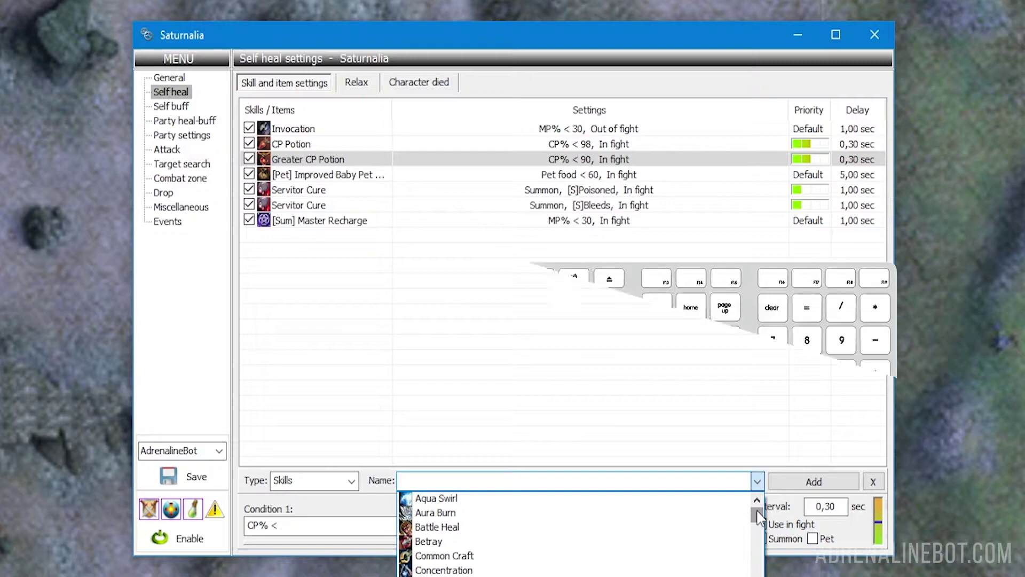
{"action": "key", "text": "g"}
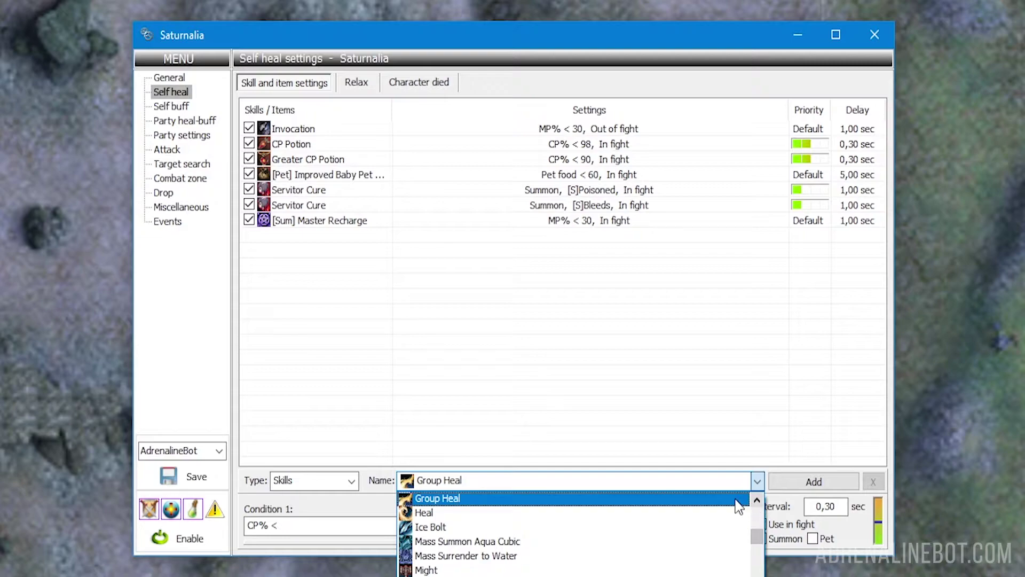
{"action": "left_click", "coordinate": [736, 500]}
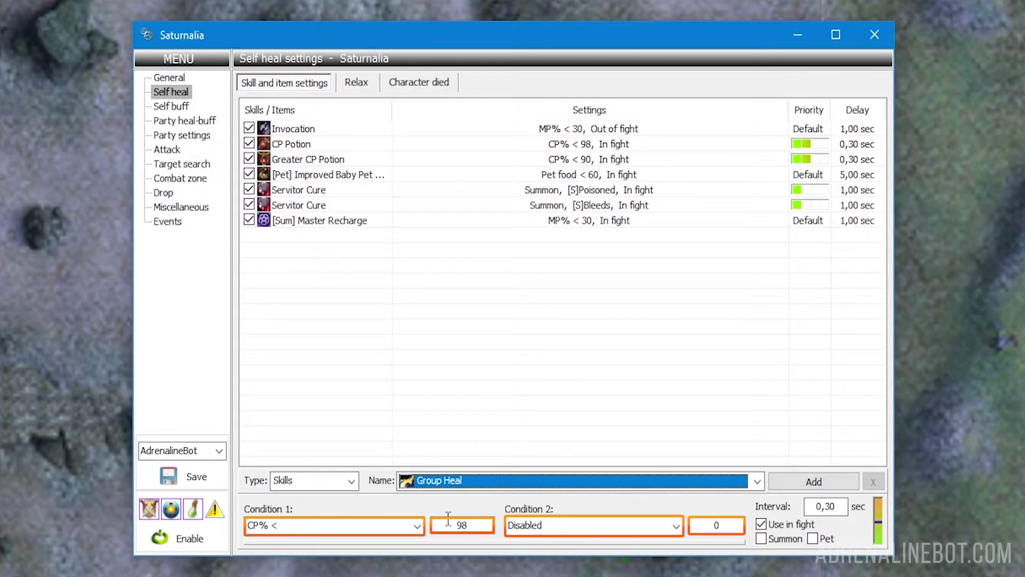
Step: Set Condition 1 for Group Heal to HP% < with a value of 80
{"action": "left_click", "coordinate": [417, 526]}
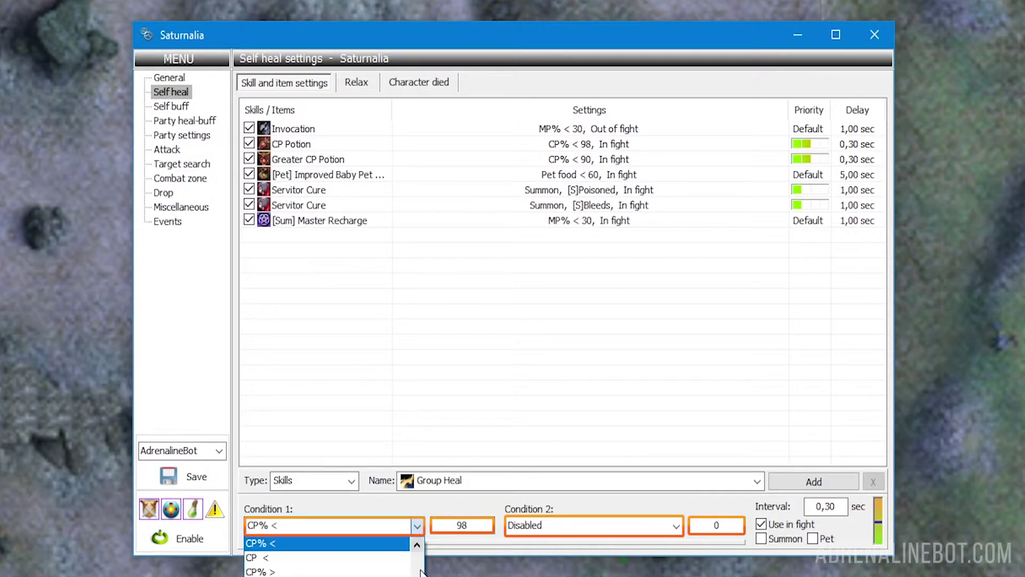
{"action": "scroll", "coordinate": [327, 558], "scroll_direction": "down", "scroll_amount": 5}
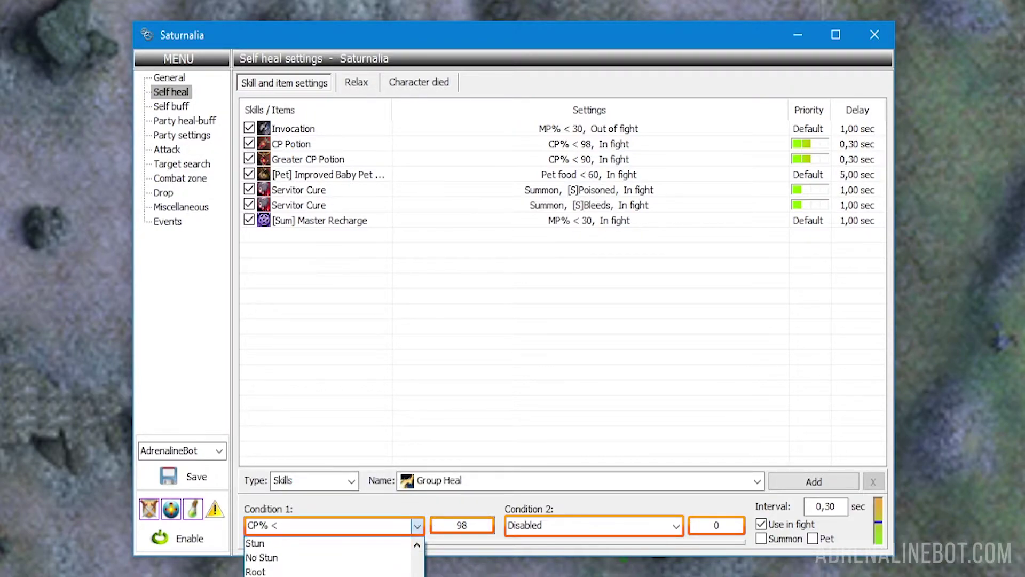
{"action": "scroll", "coordinate": [328, 559], "scroll_direction": "down", "scroll_amount": 1}
{"action": "scroll", "coordinate": [327, 558], "scroll_direction": "up", "scroll_amount": 8}
{"action": "scroll", "coordinate": [420, 561], "scroll_direction": "up", "scroll_amount": 3}
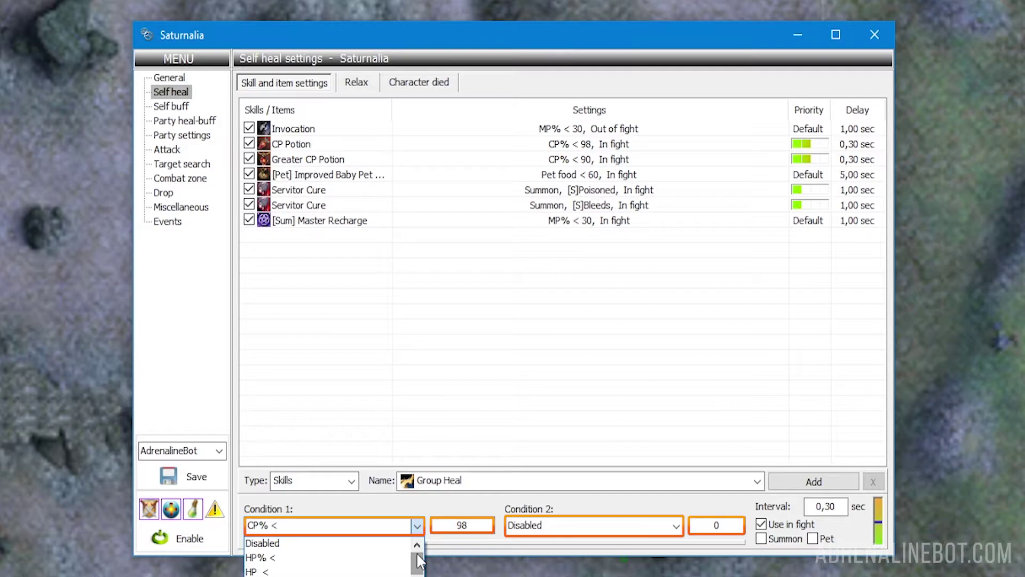
{"action": "left_click", "coordinate": [398, 557]}
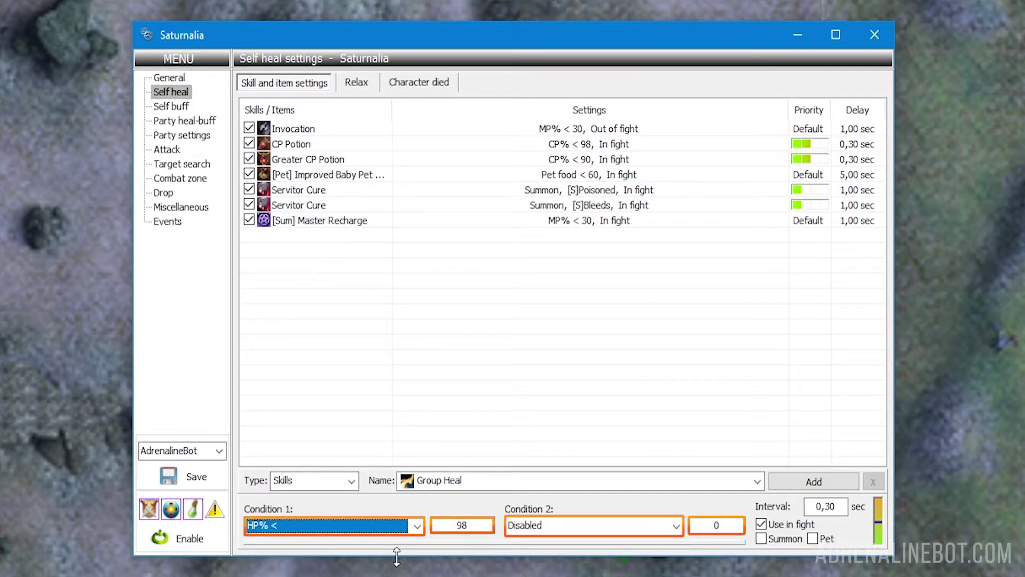
{"action": "double_click", "coordinate": [463, 525]}
{"action": "type", "text": "80"}
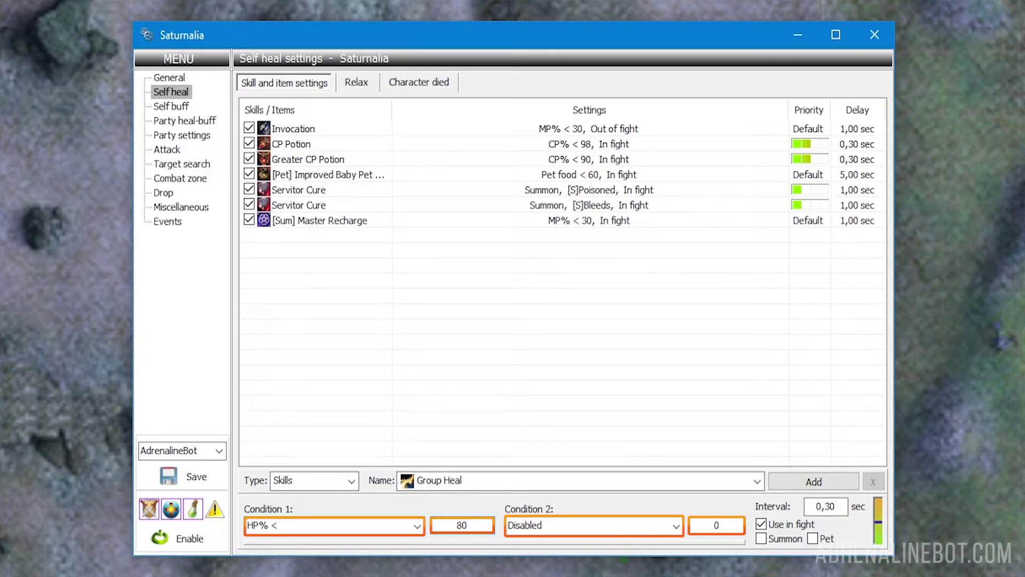
Step: Change Condition 1 to Sleep with an empty value and enable the Summon and Pet options
{"action": "double_click", "coordinate": [436, 521]}
{"action": "key", "text": "BackSpace"}
{"action": "left_click", "coordinate": [417, 526]}
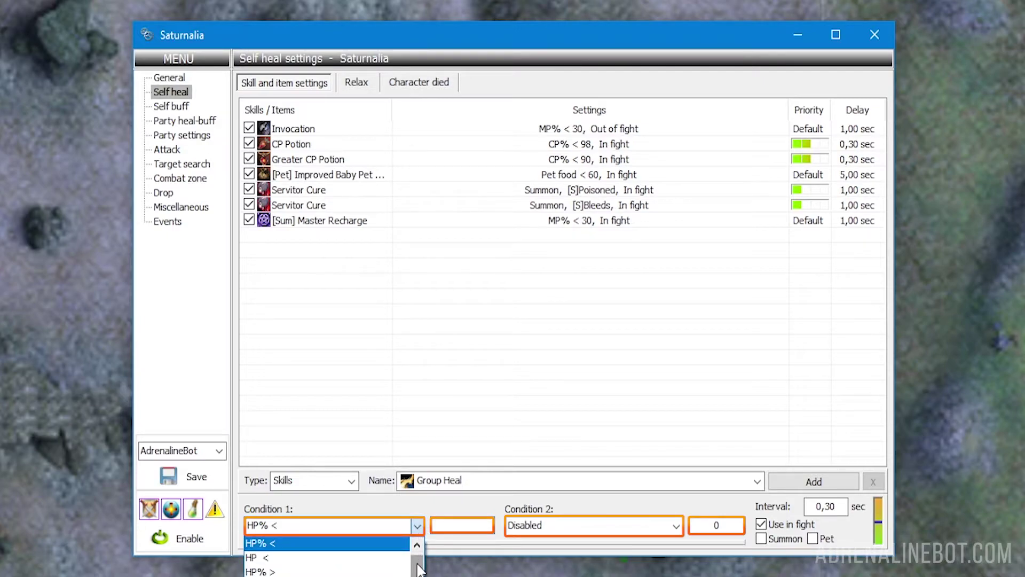
{"action": "left_click_drag", "start_coordinate": [419, 569], "coordinate": [419, 576]}
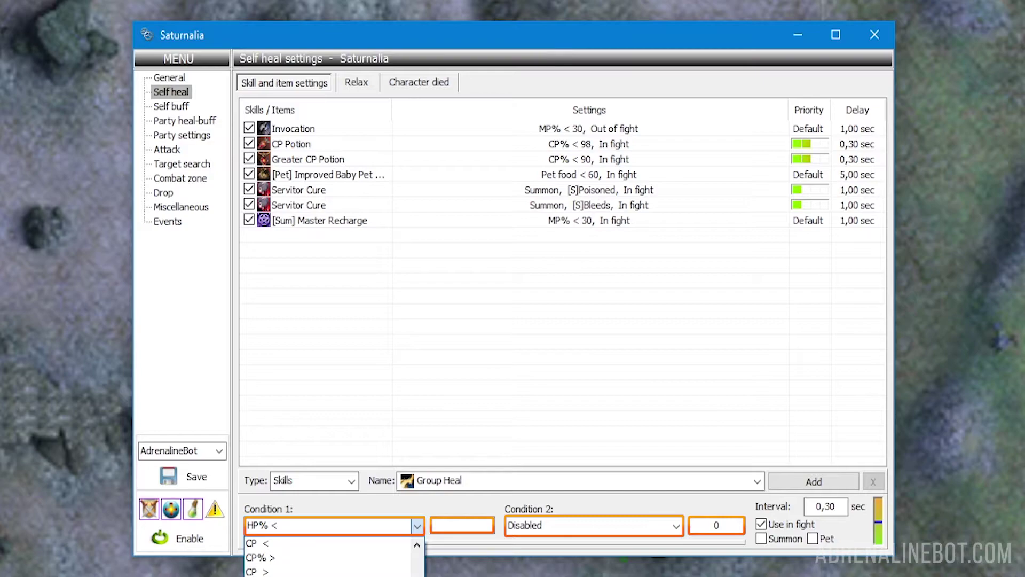
{"action": "key", "text": "Return"}
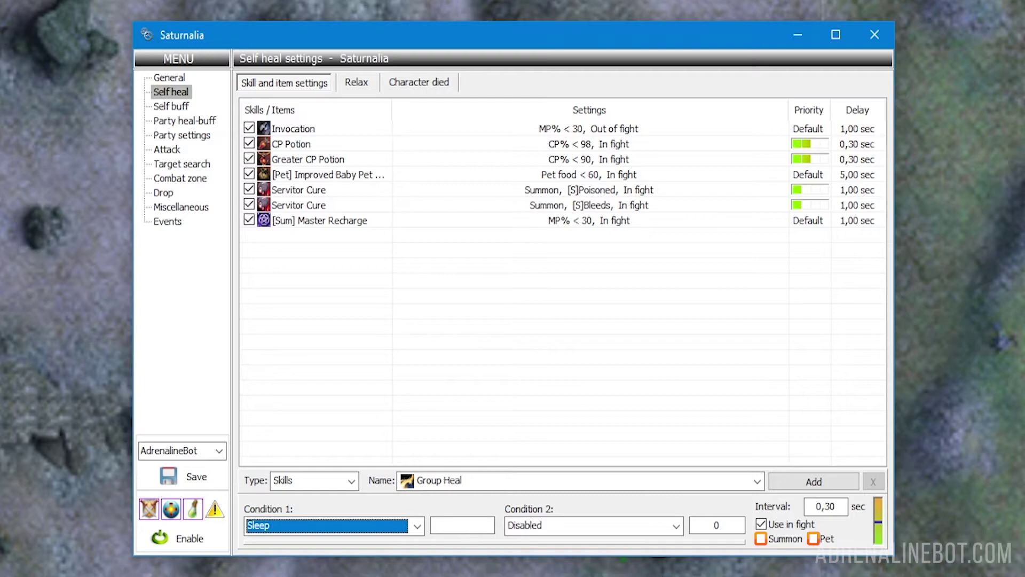
{"action": "left_click", "coordinate": [761, 539]}
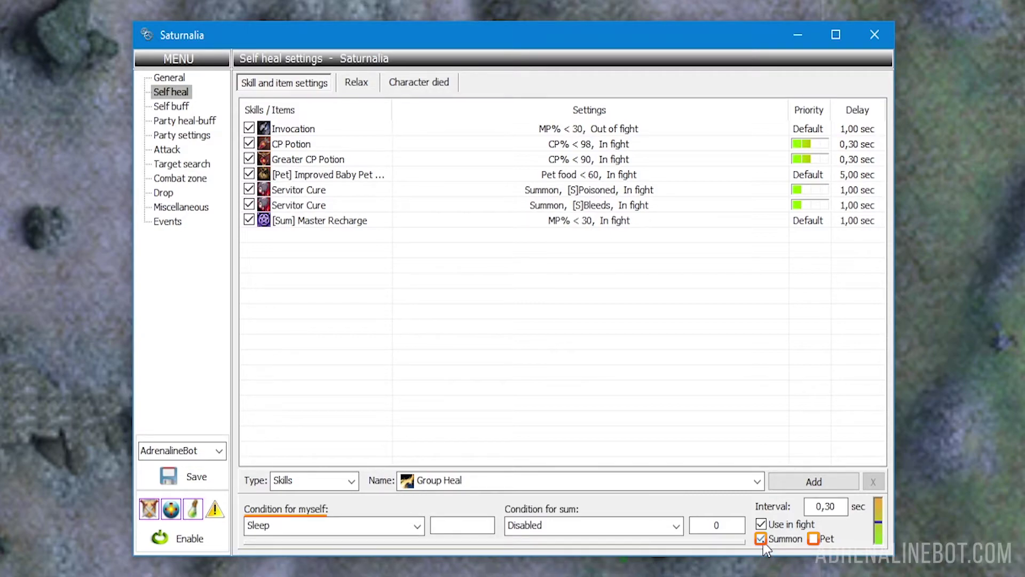
{"action": "left_click", "coordinate": [813, 540]}
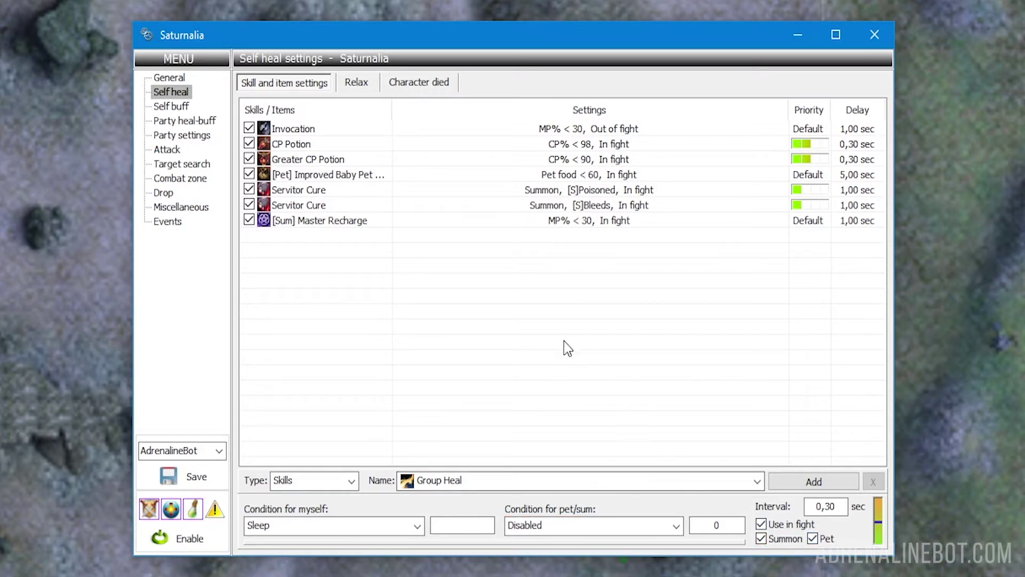
Step: Add the item Major Healing Potion, reusing the [Pet] Improved Baby Pet entry's settings with Default priority
{"action": "left_click", "coordinate": [447, 185]}
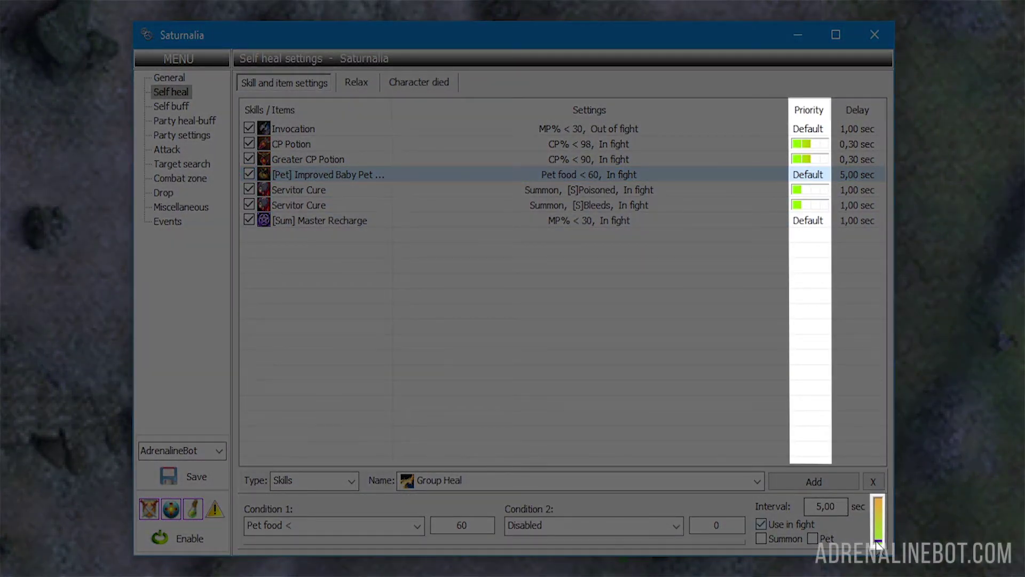
{"action": "mouse_move", "coordinate": [878, 544]}
{"action": "left_mouse_down"}
{"action": "mouse_move", "coordinate": [880, 509]}
{"action": "mouse_move", "coordinate": [882, 548]}
{"action": "left_mouse_up"}
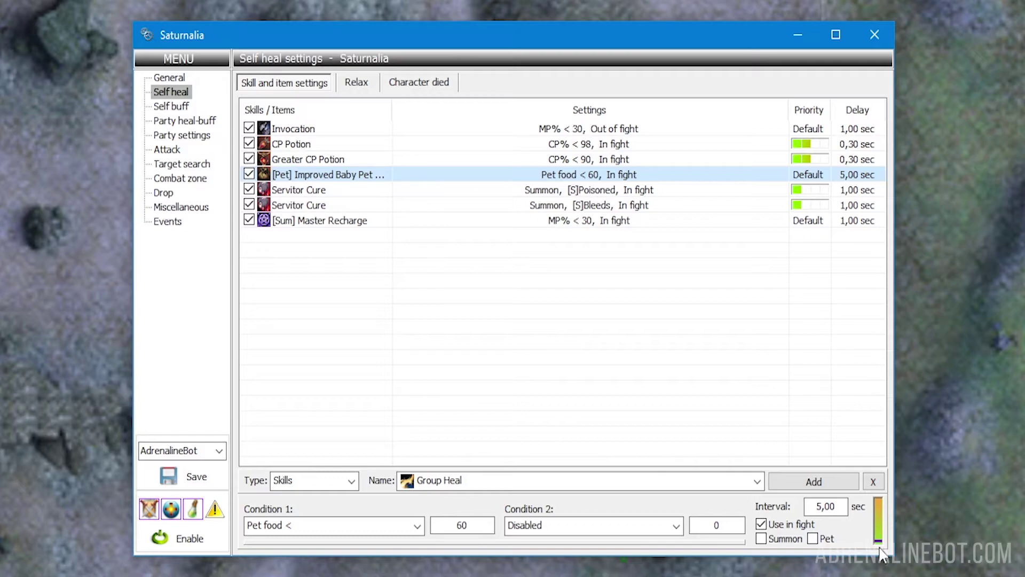
{"action": "left_click", "coordinate": [352, 480]}
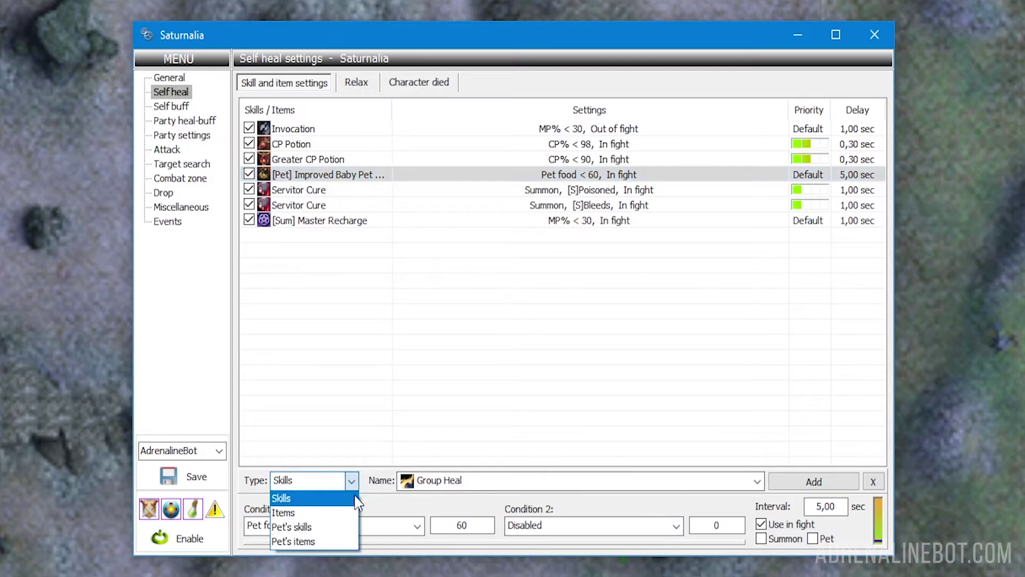
{"action": "left_click", "coordinate": [321, 513]}
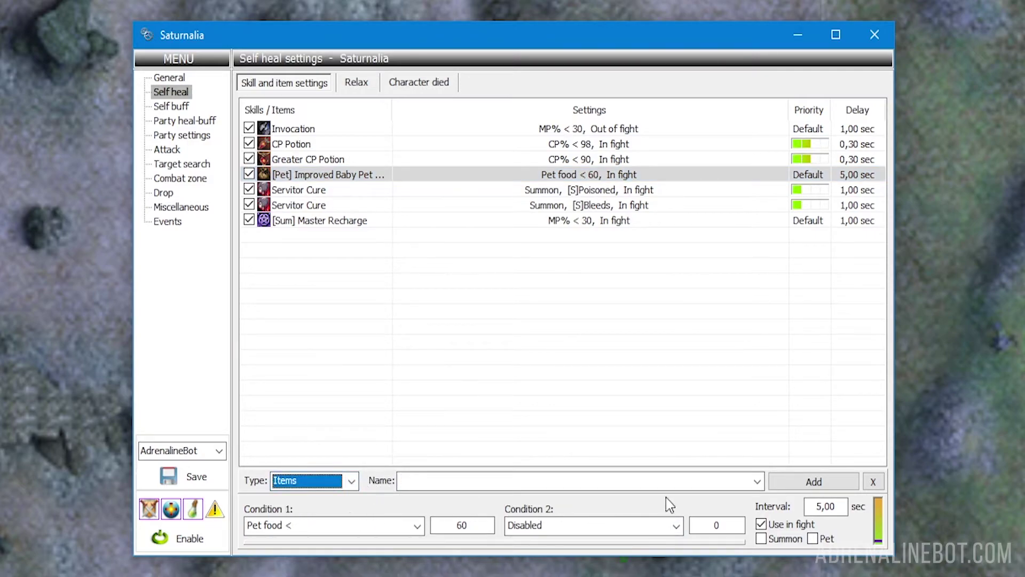
{"action": "left_click", "coordinate": [757, 482]}
{"action": "left_click_drag", "start_coordinate": [759, 524], "coordinate": [758, 550]}
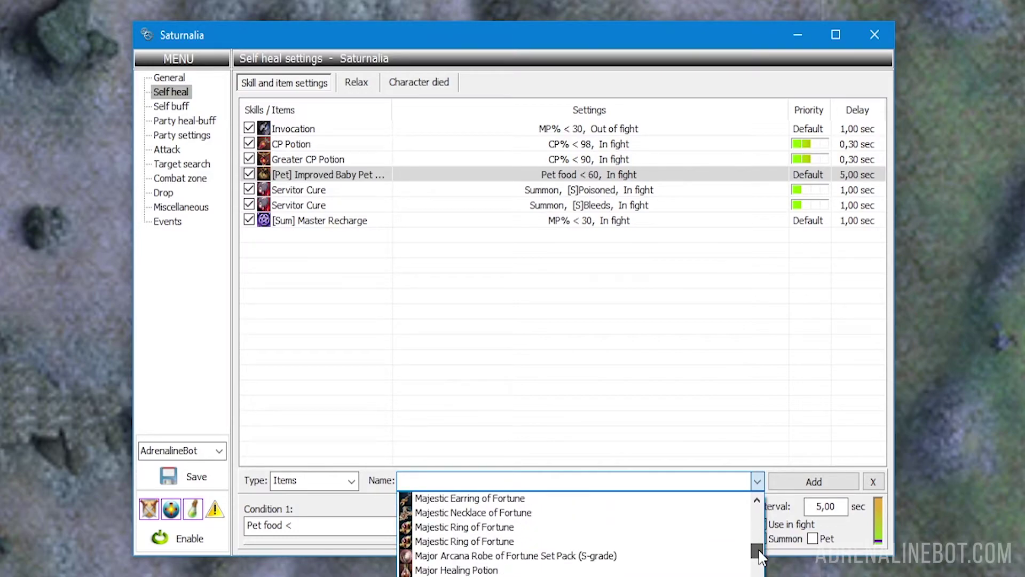
{"action": "left_click", "coordinate": [736, 570]}
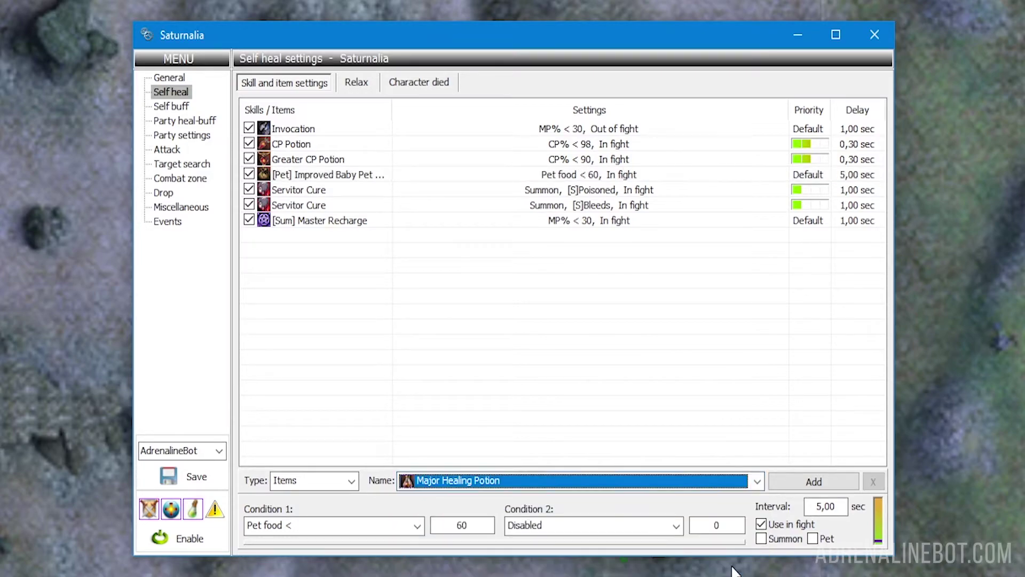
{"action": "left_click", "coordinate": [809, 483]}
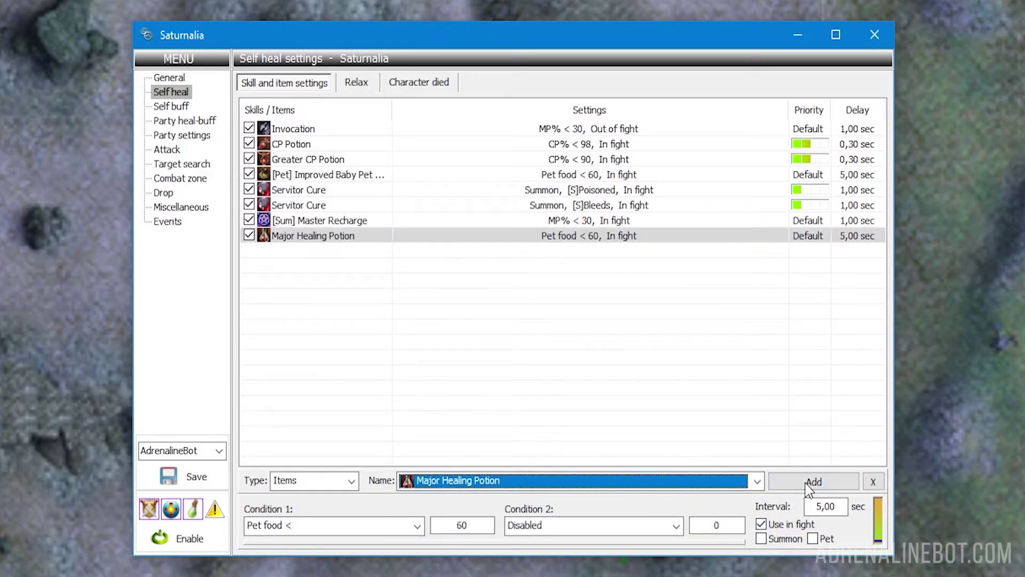
Step: Set Condition 1 of the Major Healing Potion entry to HP% < 90
{"action": "left_click", "coordinate": [417, 526]}
{"action": "scroll", "coordinate": [331, 558], "scroll_direction": "up", "scroll_amount": 3}
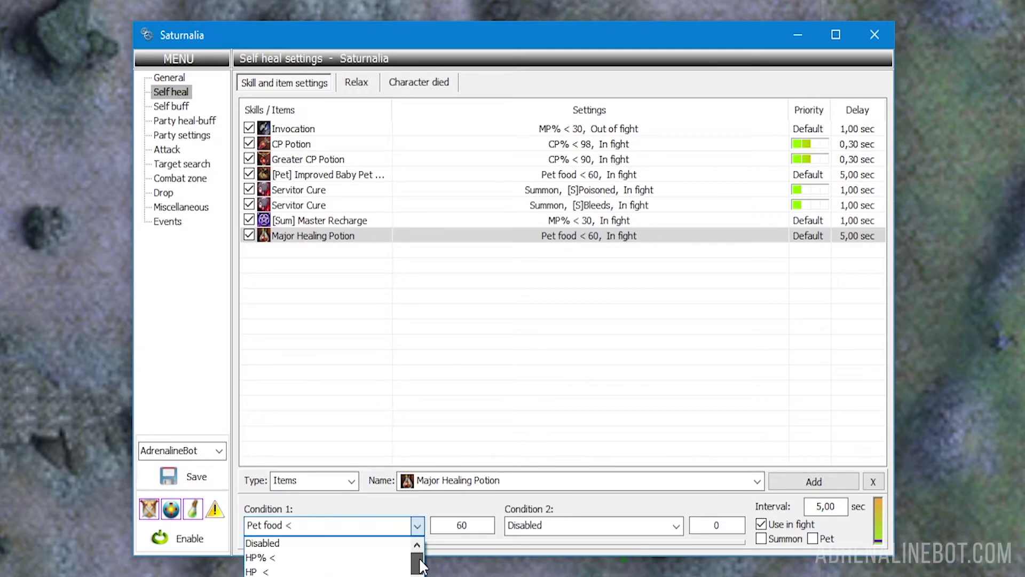
{"action": "left_click", "coordinate": [392, 556]}
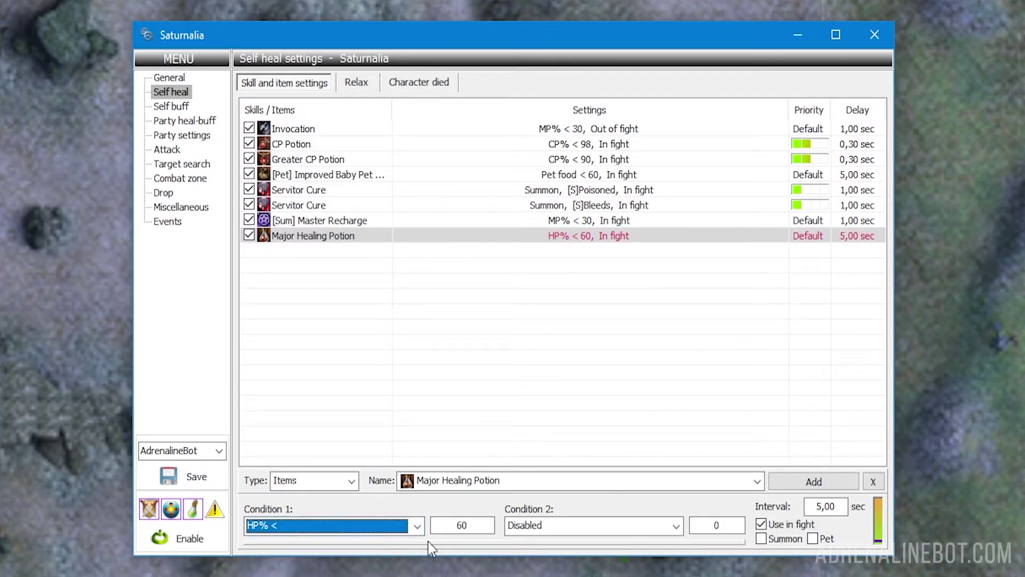
{"action": "double_click", "coordinate": [456, 526]}
{"action": "type", "text": "90"}
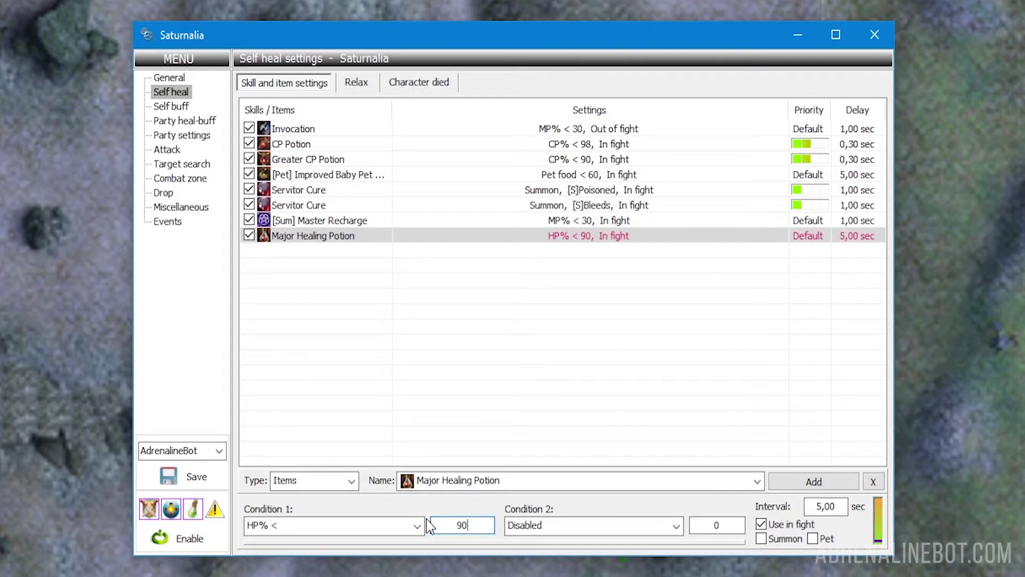
Step: Choose the skill Servitor Heal for another self-heal entry
{"action": "left_click", "coordinate": [350, 481]}
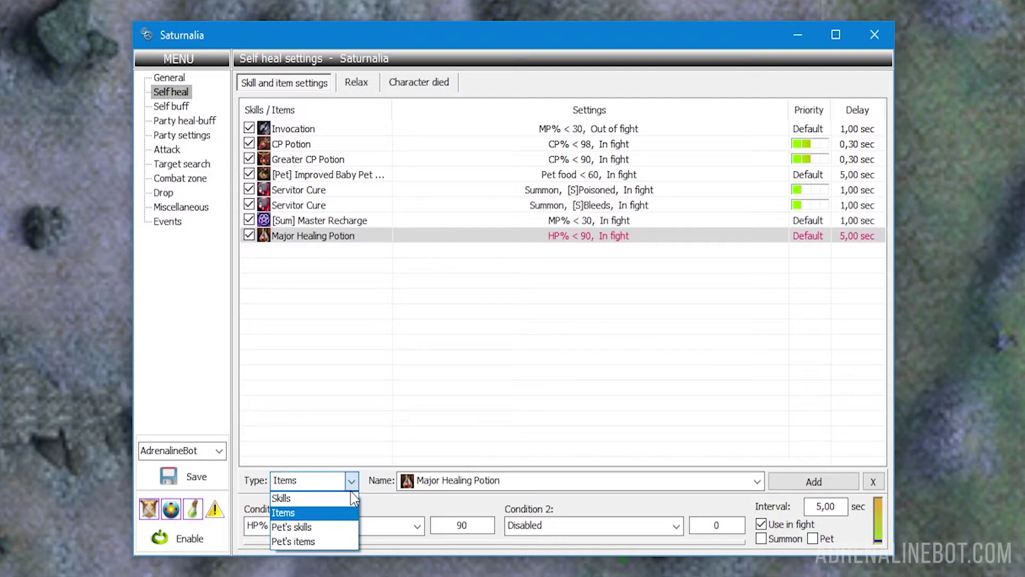
{"action": "left_click", "coordinate": [350, 497]}
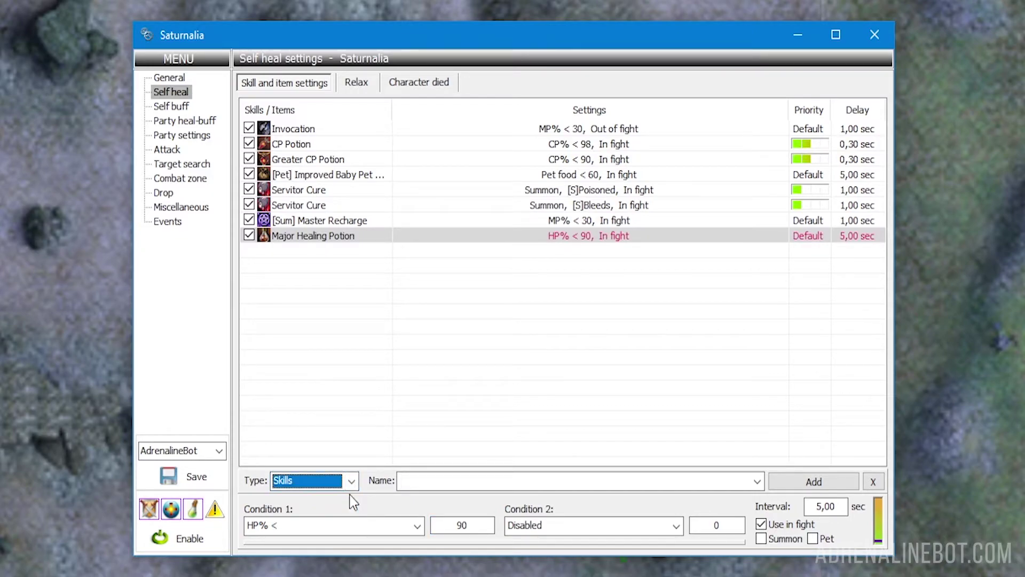
{"action": "left_click", "coordinate": [757, 483]}
{"action": "left_click_drag", "start_coordinate": [762, 520], "coordinate": [757, 556]}
{"action": "left_click", "coordinate": [734, 559]}
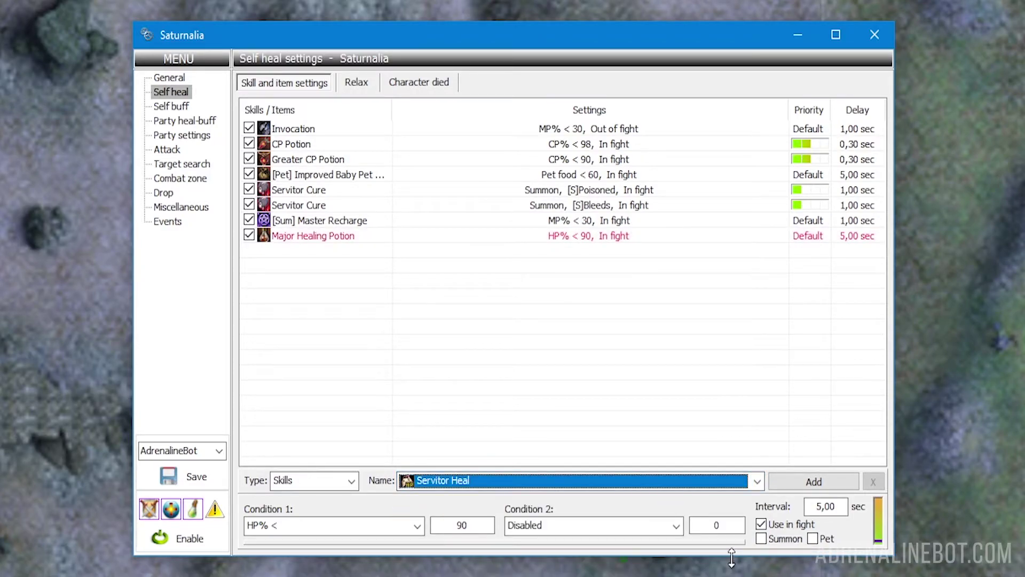
Step: Enable the Summon option for Servitor Heal and set the condition for myself to Disabled
{"action": "left_click", "coordinate": [761, 540]}
{"action": "left_click", "coordinate": [420, 528]}
{"action": "scroll", "coordinate": [415, 544], "scroll_direction": "up", "scroll_amount": 1}
{"action": "left_click", "coordinate": [394, 542]}
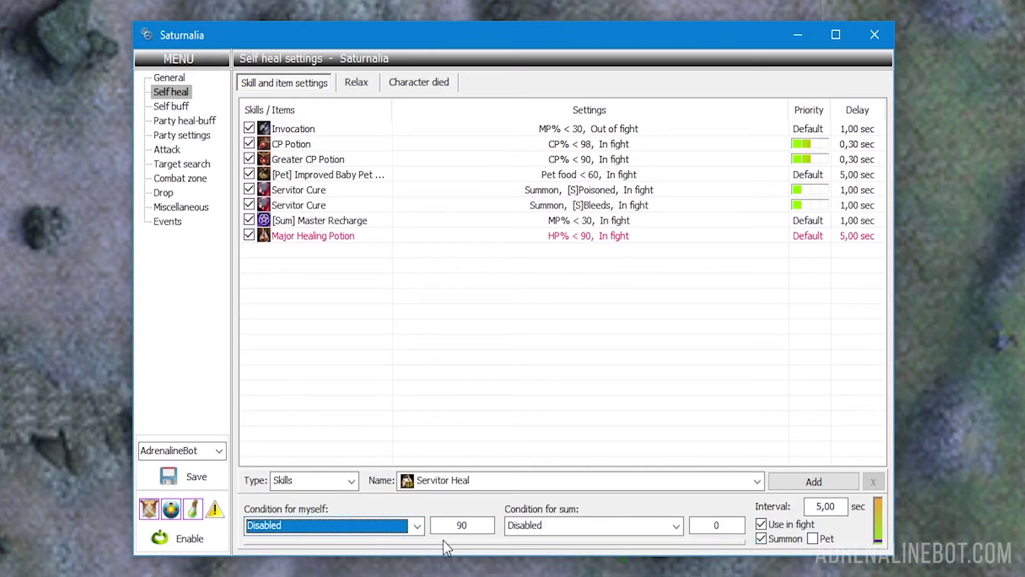
Step: Set the summon condition to HP% < 80 and add the Servitor Heal entry to the list
{"action": "left_click", "coordinate": [677, 527]}
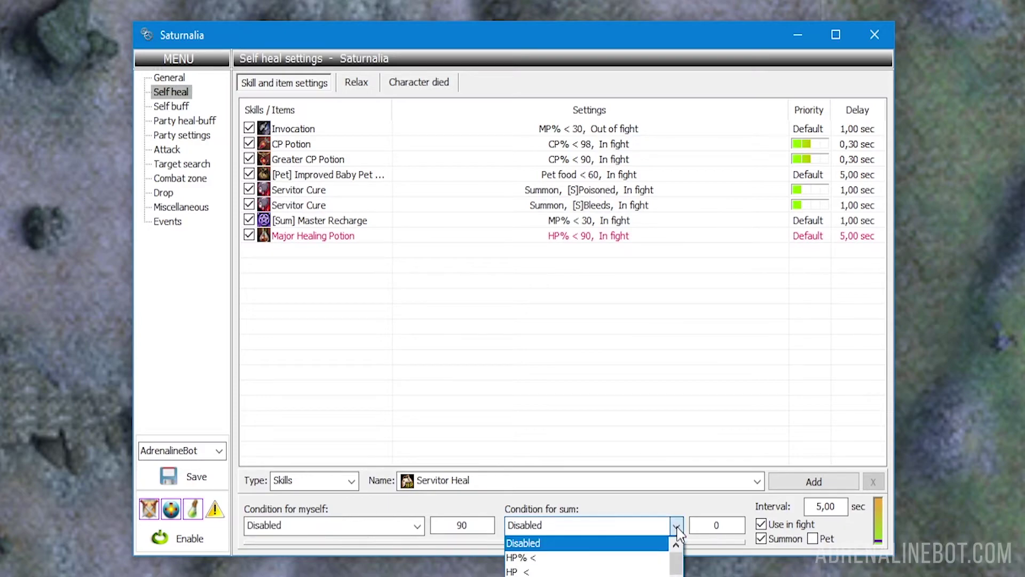
{"action": "left_click", "coordinate": [658, 559]}
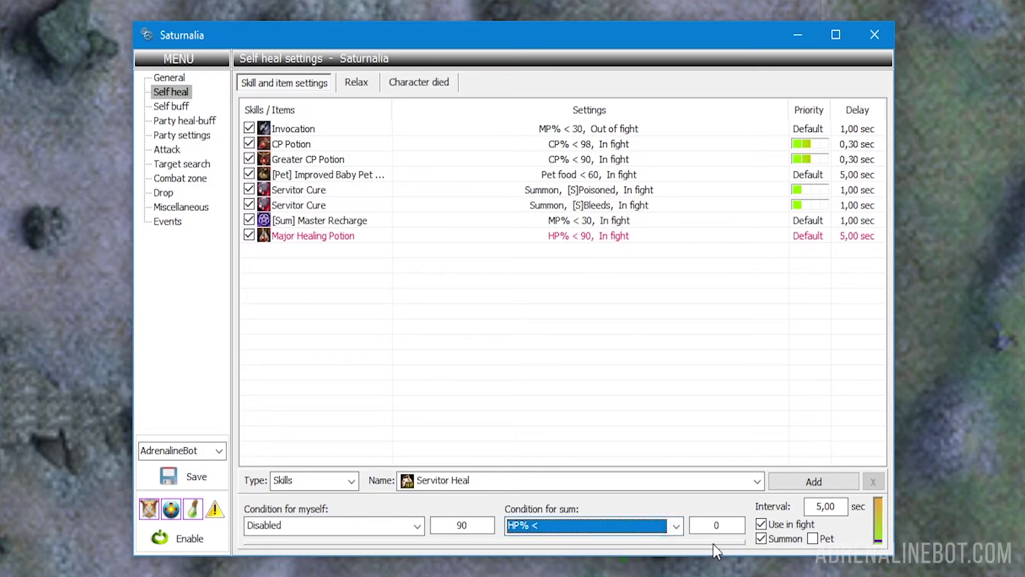
{"action": "left_click", "coordinate": [714, 526]}
{"action": "type", "text": "80"}
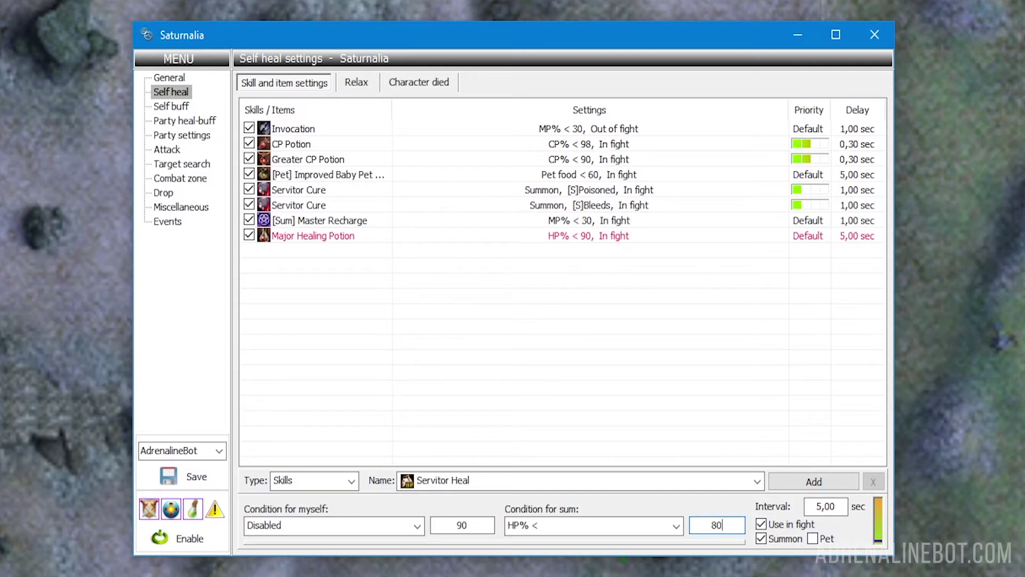
{"action": "left_click", "coordinate": [802, 487]}
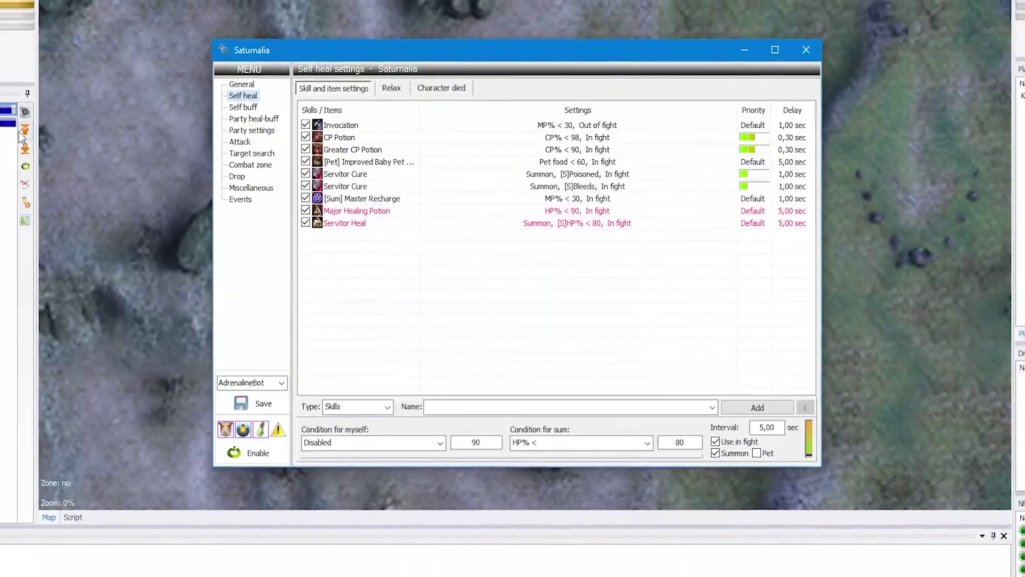
Step: Switch to the game window of the first account in the accounts list
{"action": "double_click", "coordinate": [69, 111]}
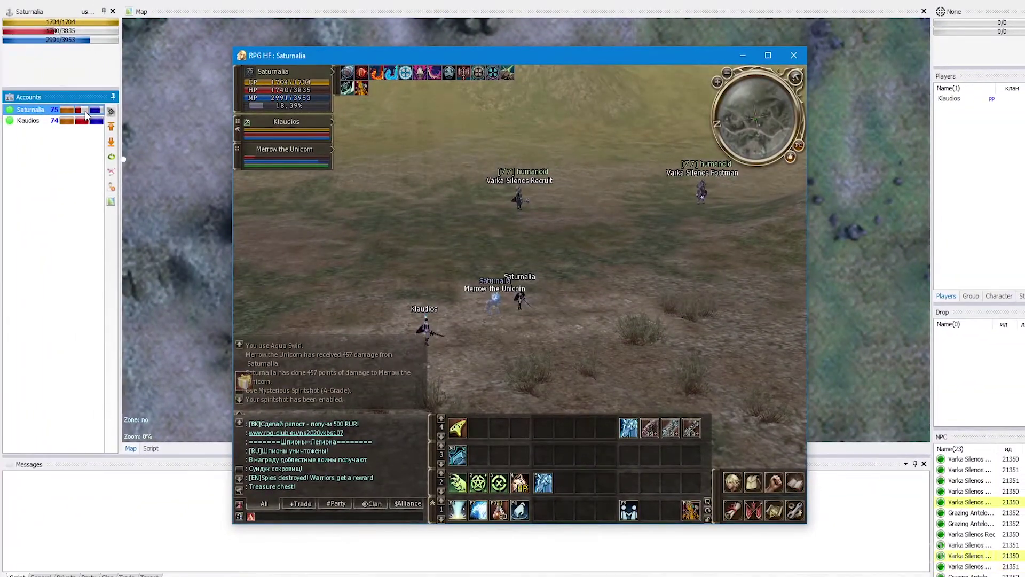
Step: In the self-heal settings for a dead character, choose Town as the destination when no resurrection comes
{"action": "key", "text": "Insert"}
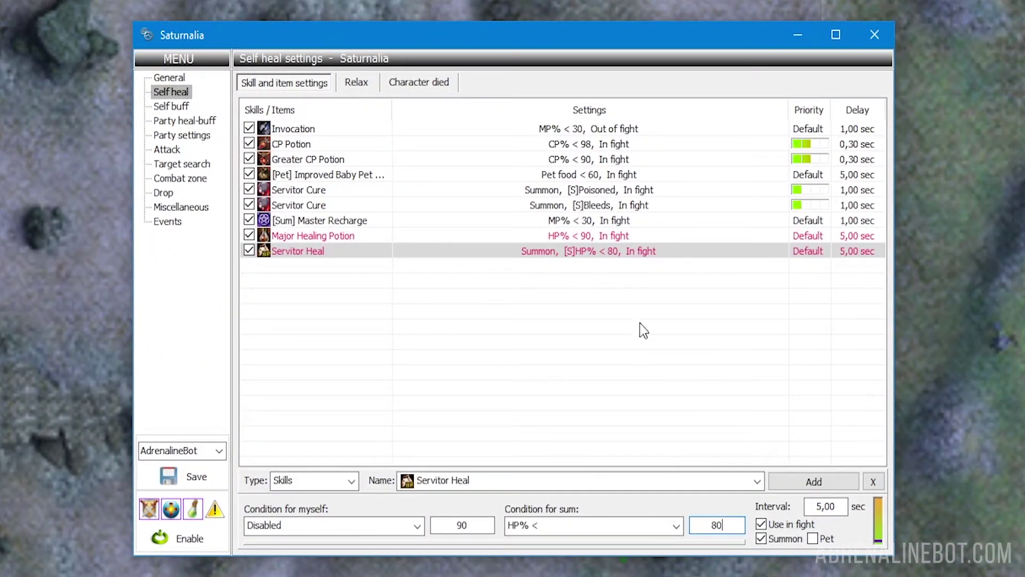
{"action": "left_click", "coordinate": [433, 84]}
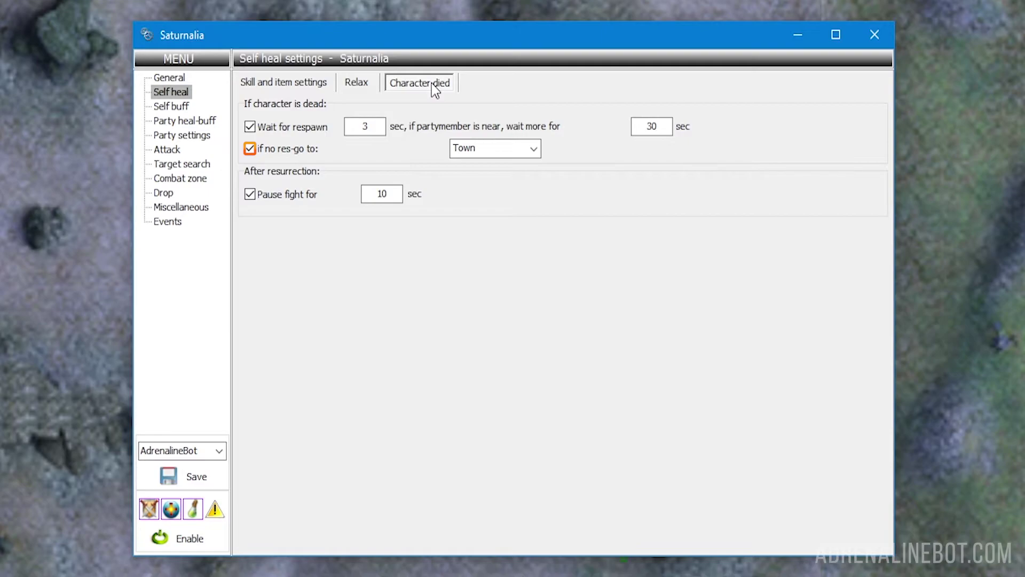
{"action": "left_click", "coordinate": [534, 150]}
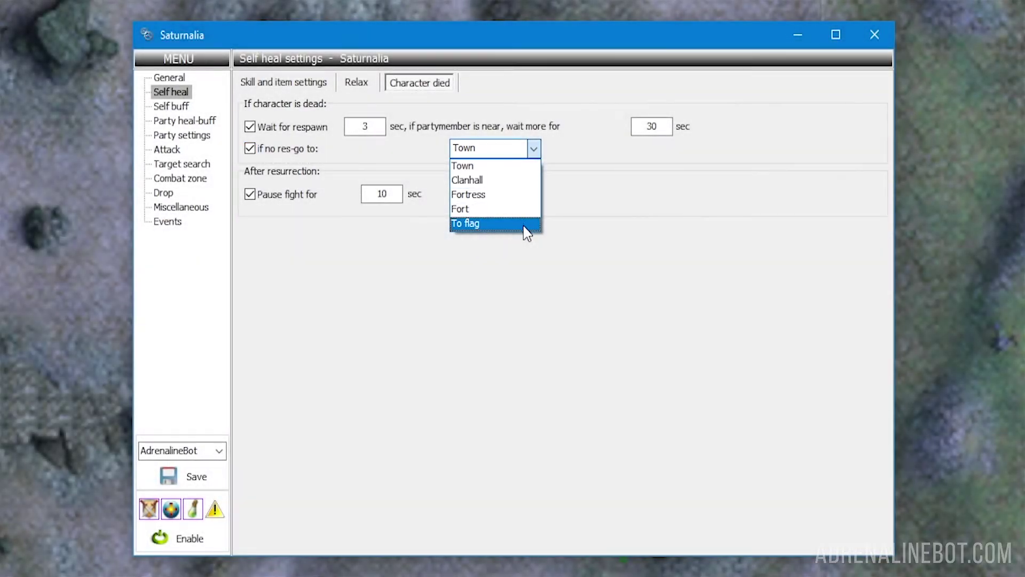
{"action": "left_click", "coordinate": [510, 169]}
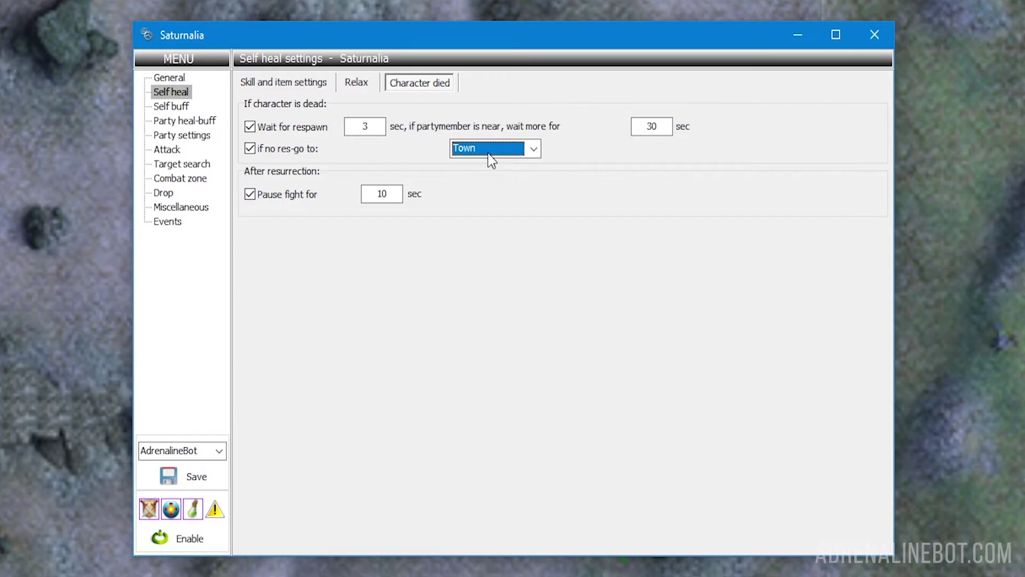
Step: In the self-heal relax settings, fill relax point Pos.1 with the character's current coordinates
{"action": "left_click", "coordinate": [367, 84]}
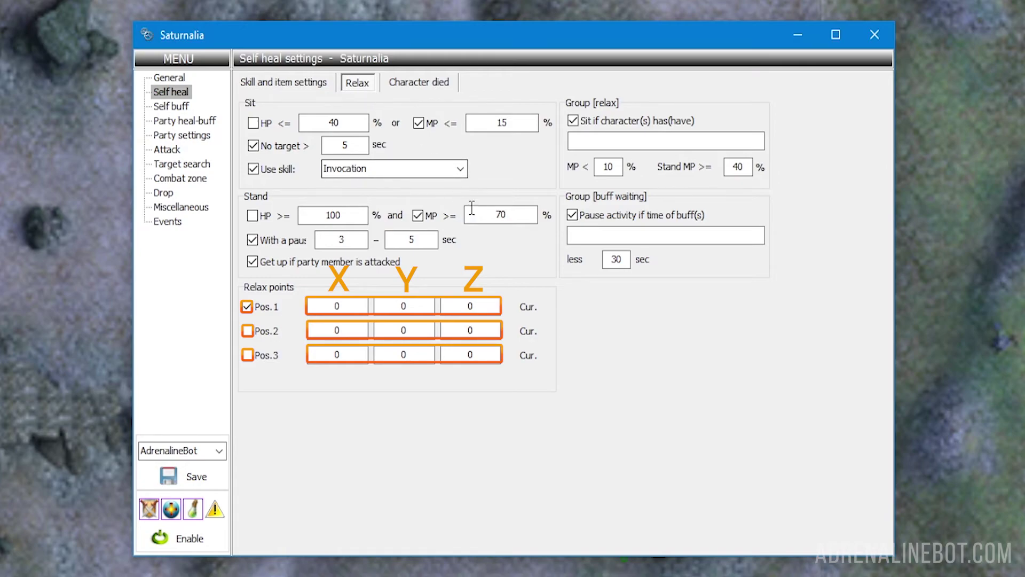
{"action": "left_click", "coordinate": [528, 308]}
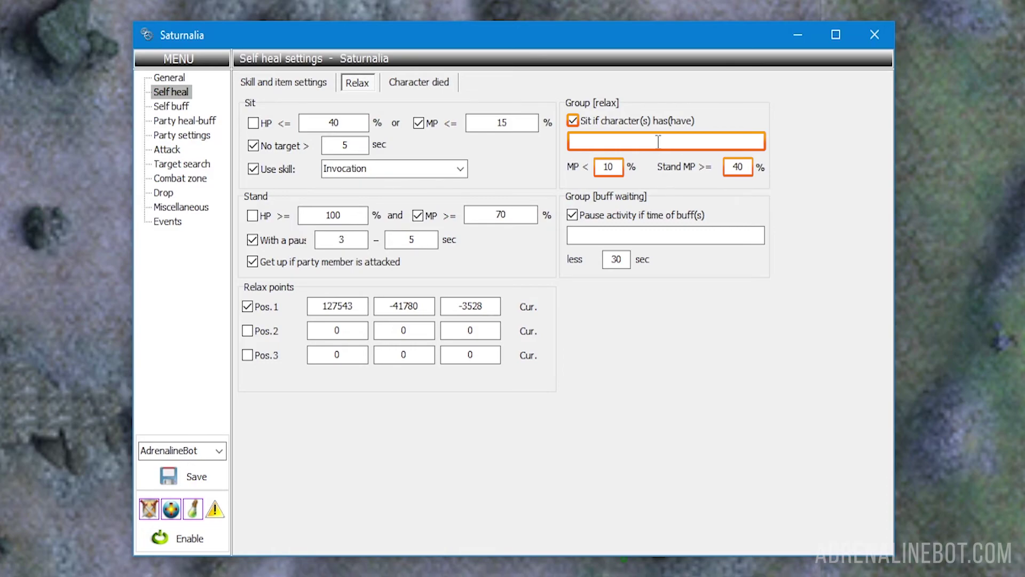
Step: Add the party member's character, without its pet, to the group relax condition for sitting
{"action": "double_click", "coordinate": [659, 141]}
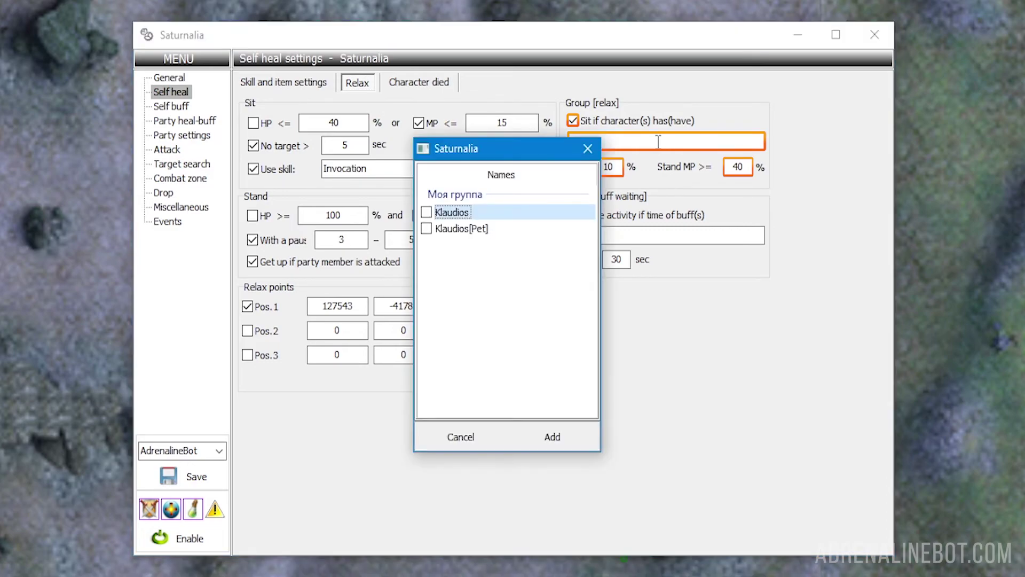
{"action": "left_click", "coordinate": [426, 212]}
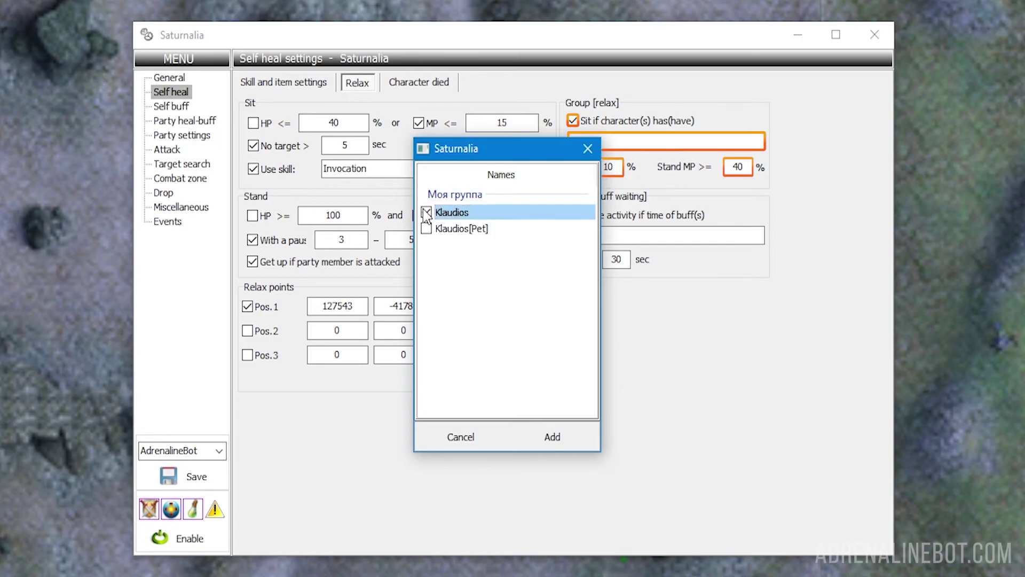
{"action": "left_click", "coordinate": [553, 436]}
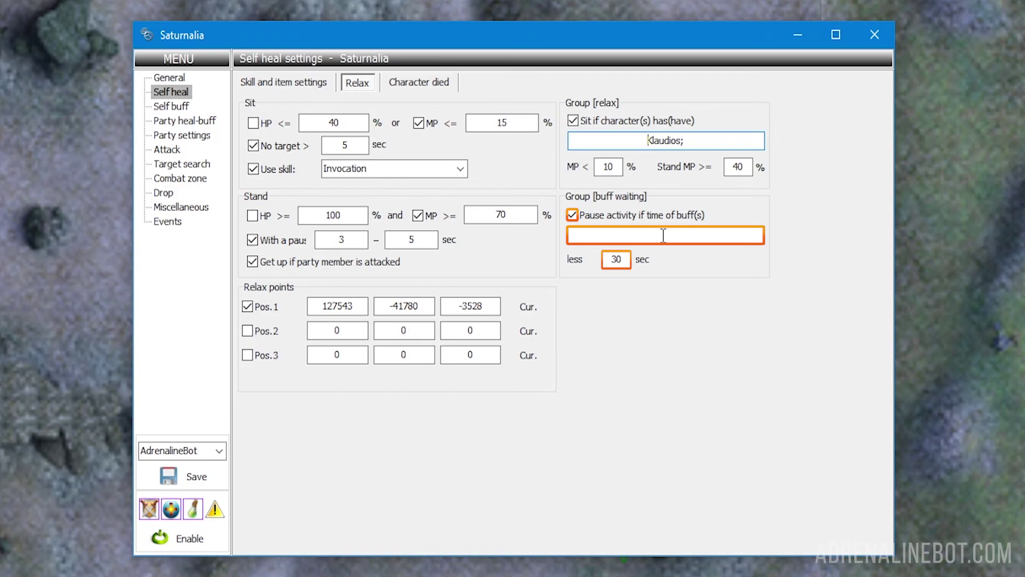
Step: Add the buffs Acumen, Berserker Spirit and Greater Shield to the buff-waiting condition that pauses activity
{"action": "double_click", "coordinate": [663, 236]}
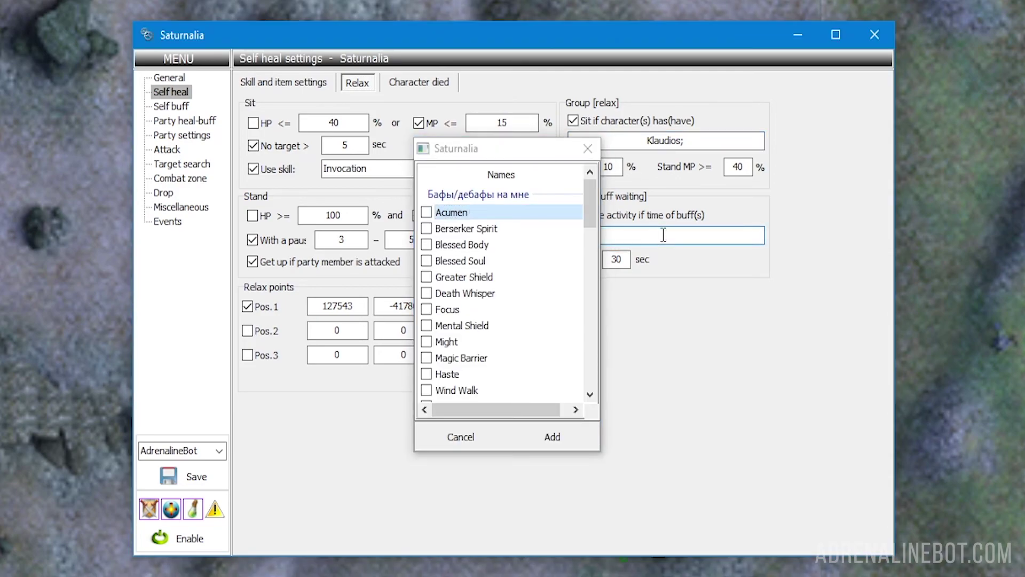
{"action": "left_click", "coordinate": [426, 212]}
{"action": "left_click", "coordinate": [426, 228]}
{"action": "scroll", "coordinate": [589, 215], "scroll_direction": "down", "scroll_amount": 1}
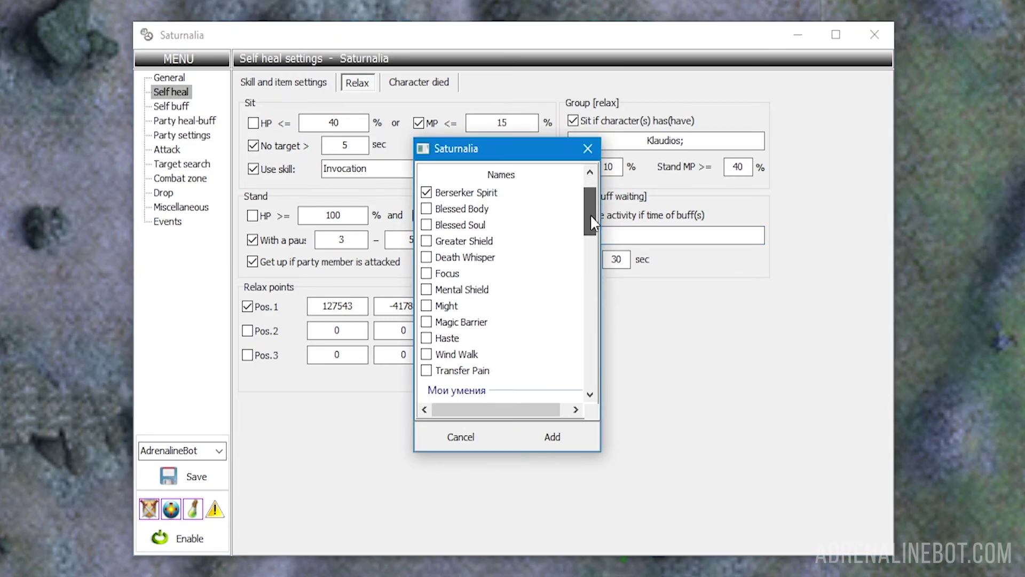
{"action": "left_click", "coordinate": [426, 237]}
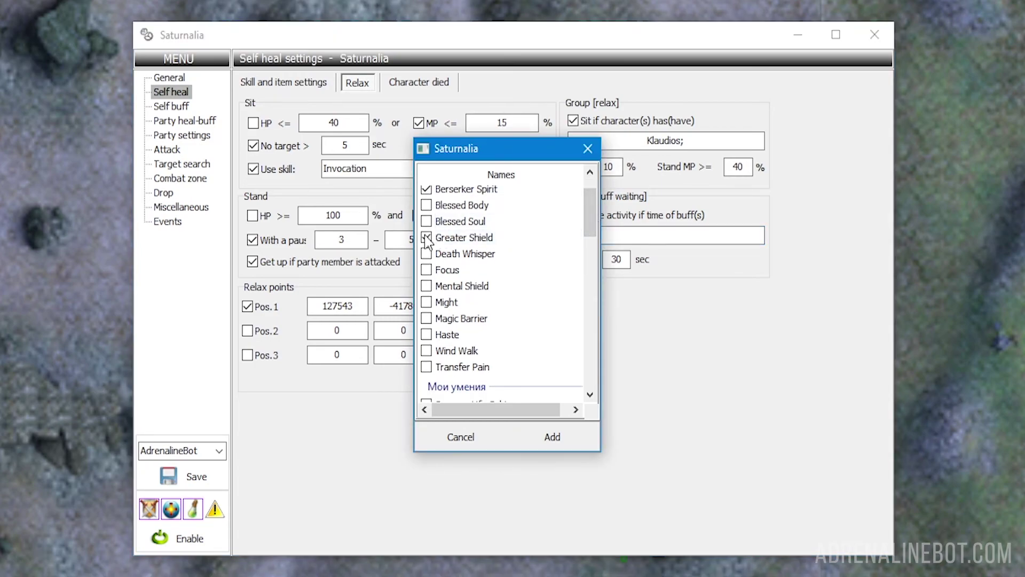
{"action": "left_click", "coordinate": [552, 436]}
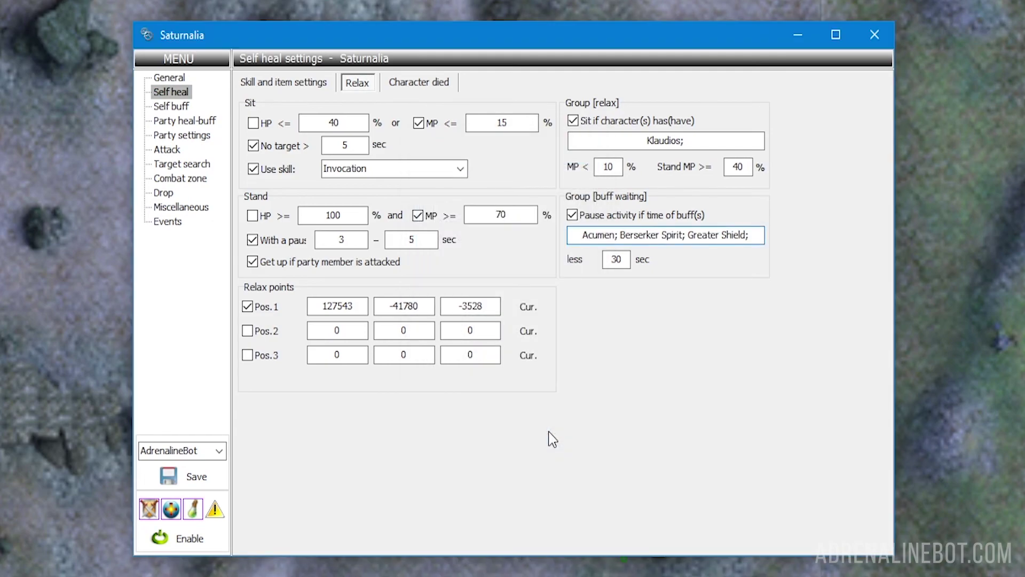